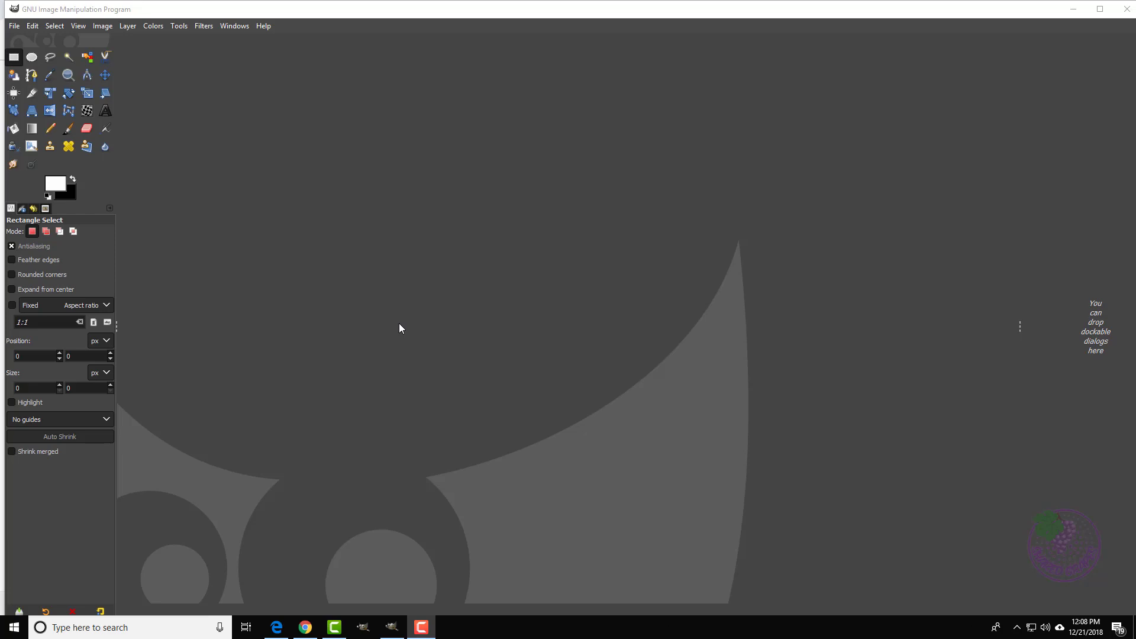
# Step: Open '1 unicorn.png.png' from the Downloads folder via File > Open
pyautogui.click(14, 26)
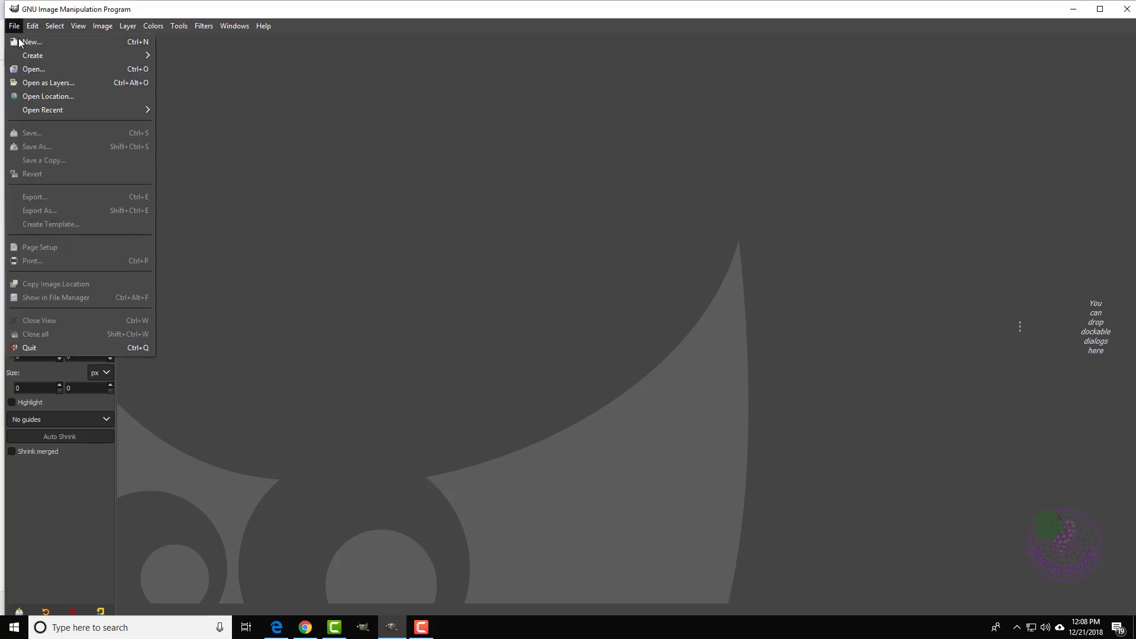
pyautogui.click(27, 69)
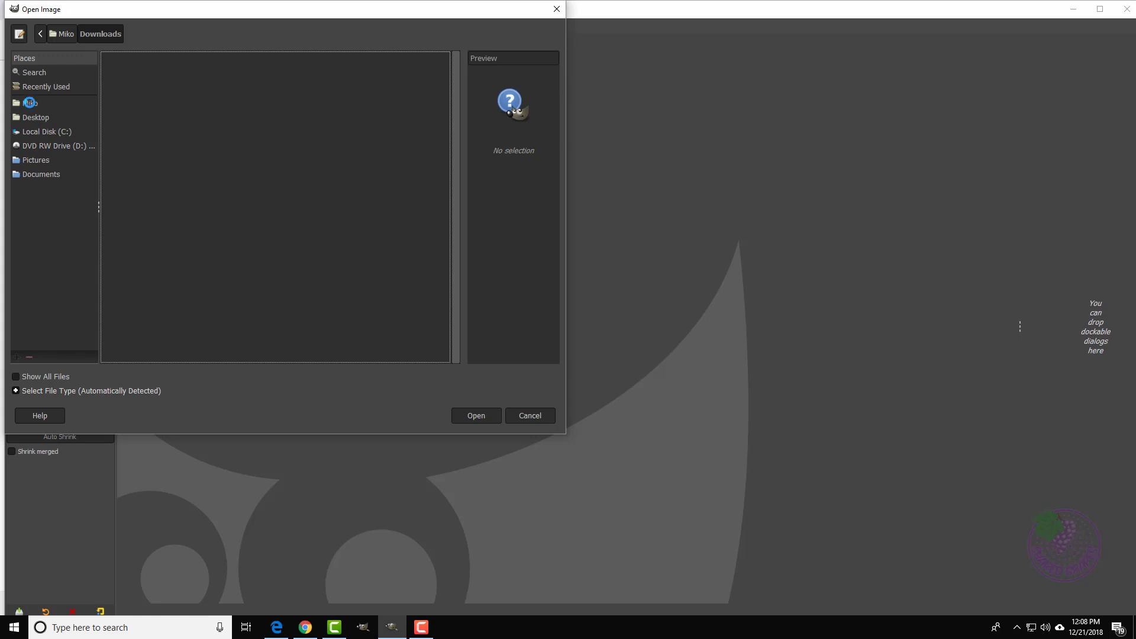
pyautogui.click(29, 103)
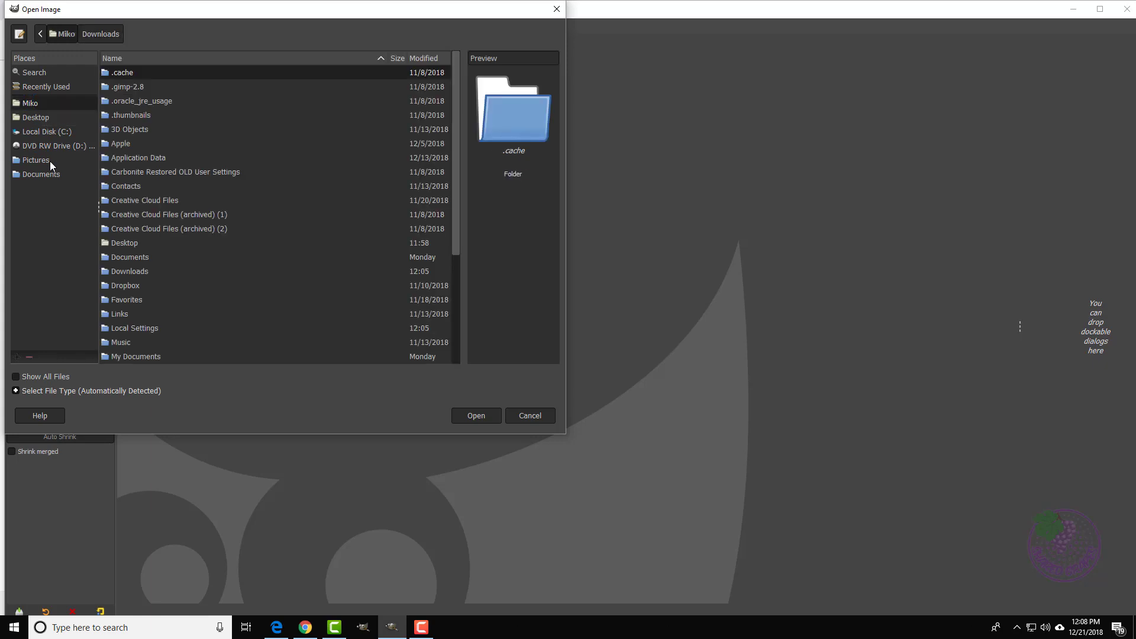
pyautogui.click(124, 269)
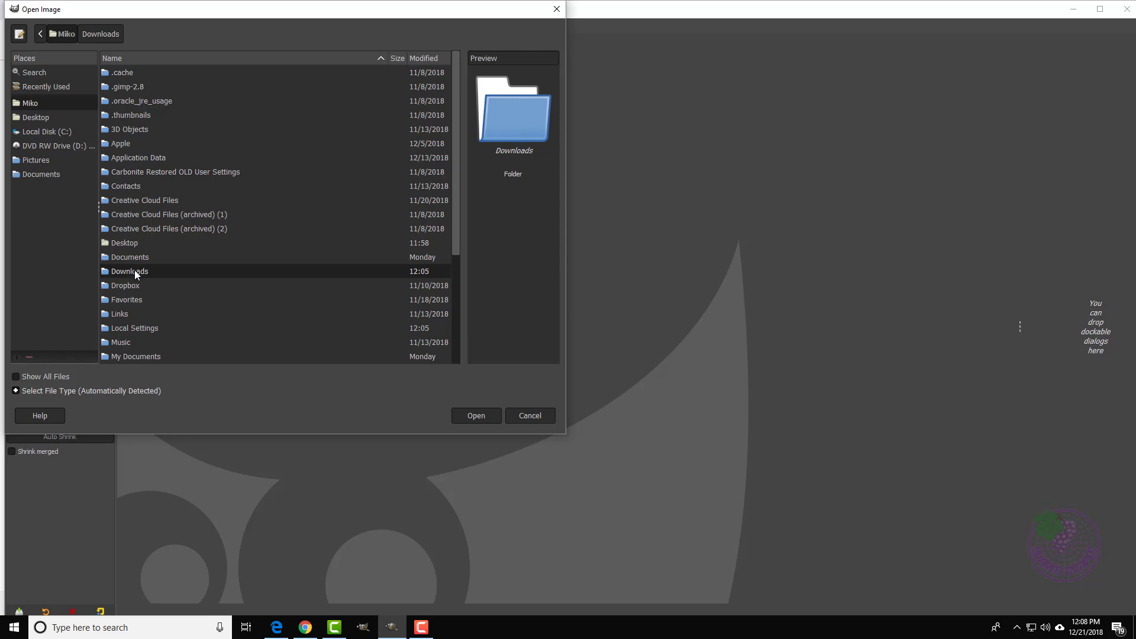
pyautogui.doubleClick(135, 274)
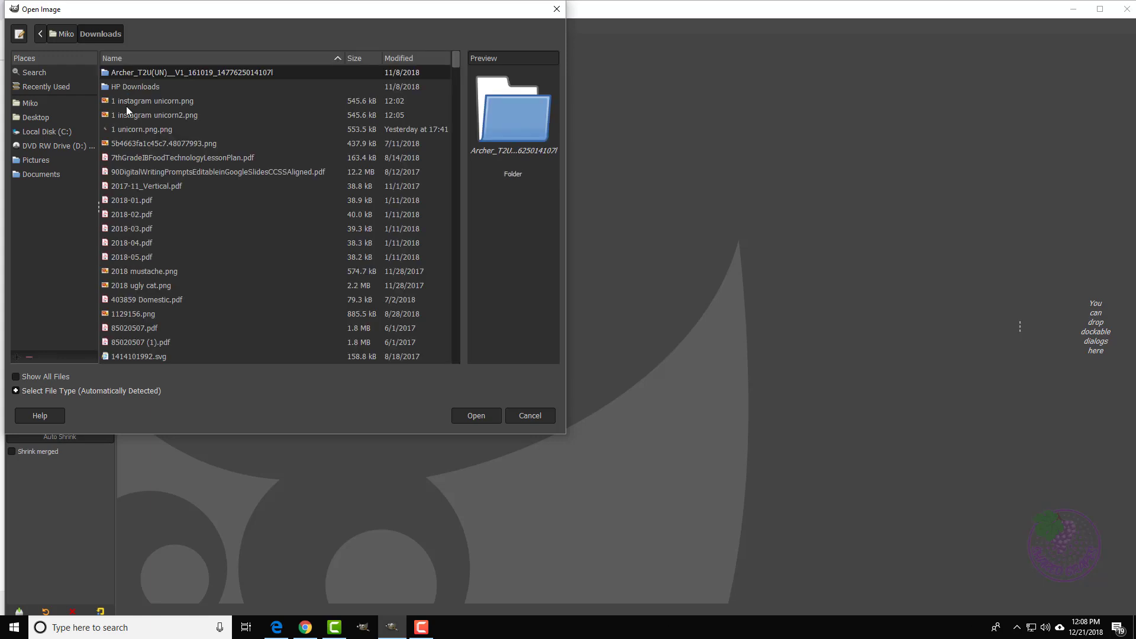
pyautogui.click(126, 129)
pyautogui.click(483, 417)
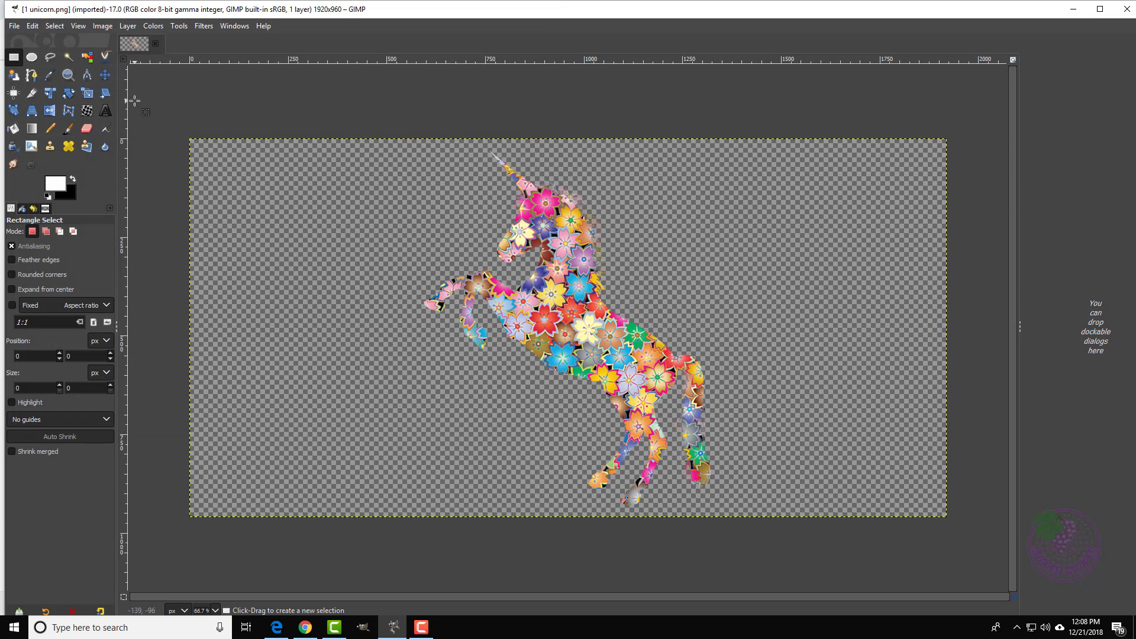
# Step: Set up a new 1080×1080 pixel image filled with Transparency
pyautogui.click(15, 27)
pyautogui.click(22, 43)
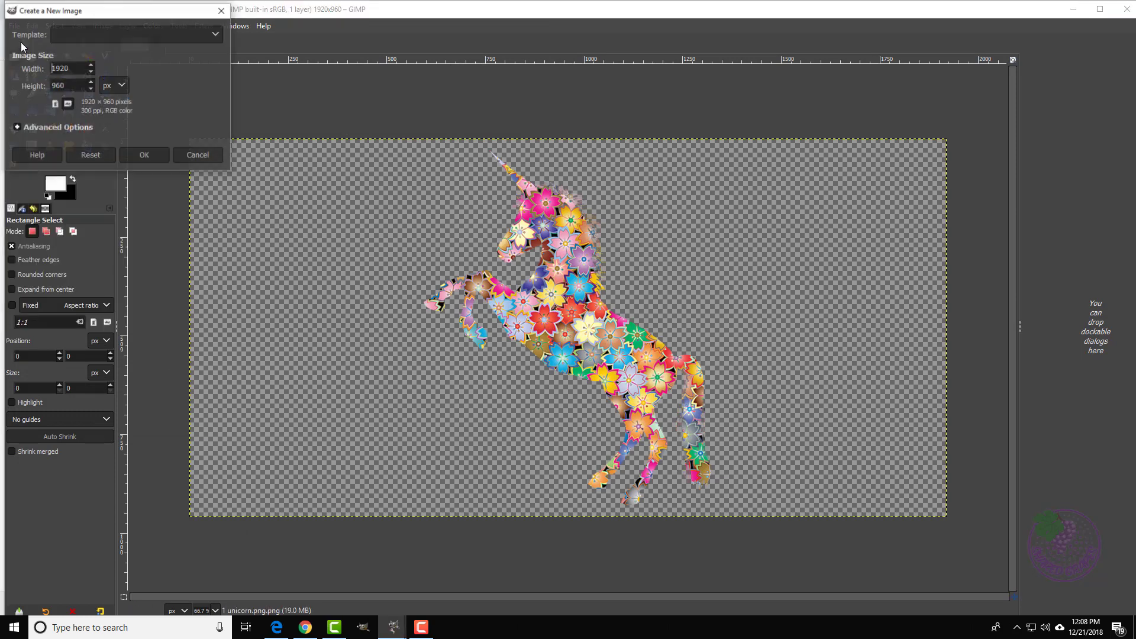
pyautogui.doubleClick(49, 67)
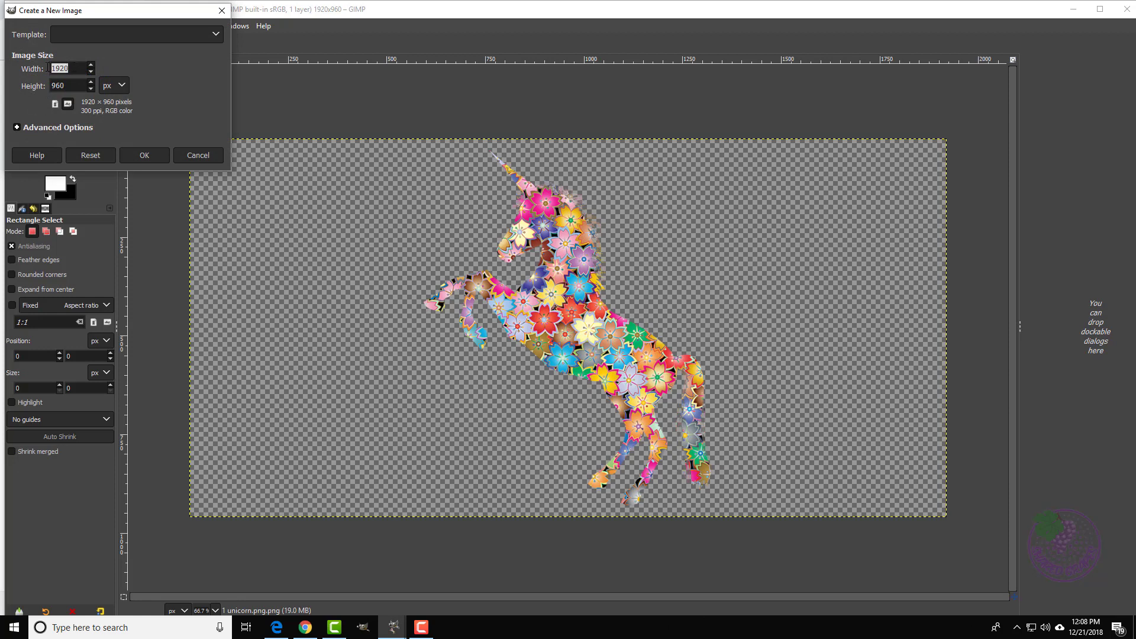
pyautogui.write('10')
pyautogui.press('Tab')
pyautogui.write('1')
pyautogui.press('Tab')
pyautogui.write('1080')
pyautogui.click(52, 129)
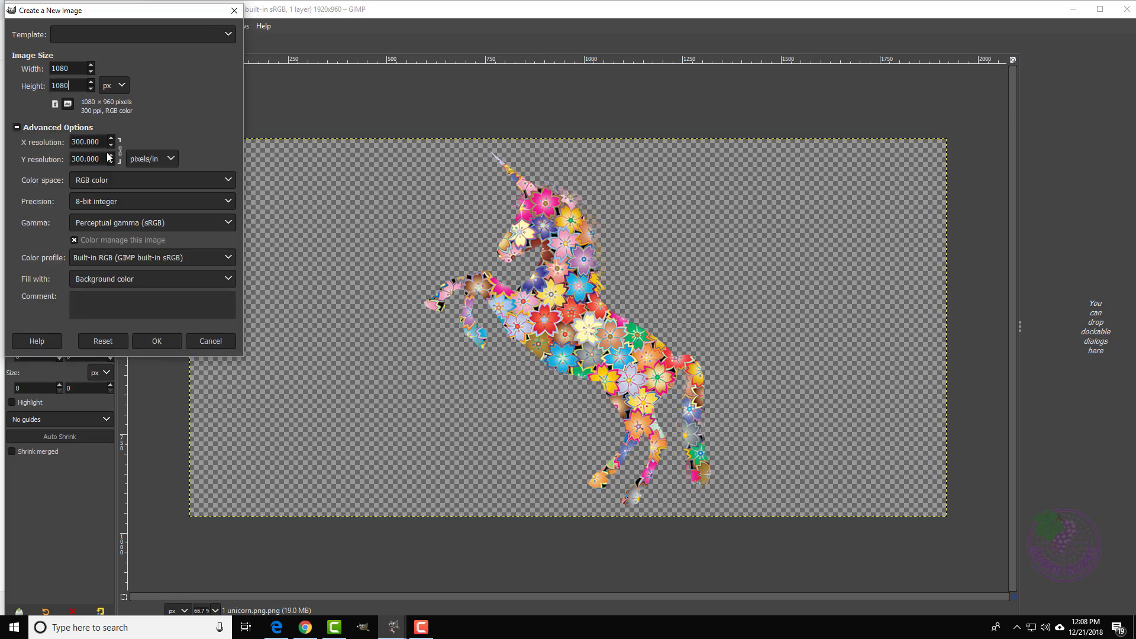
pyautogui.click(110, 285)
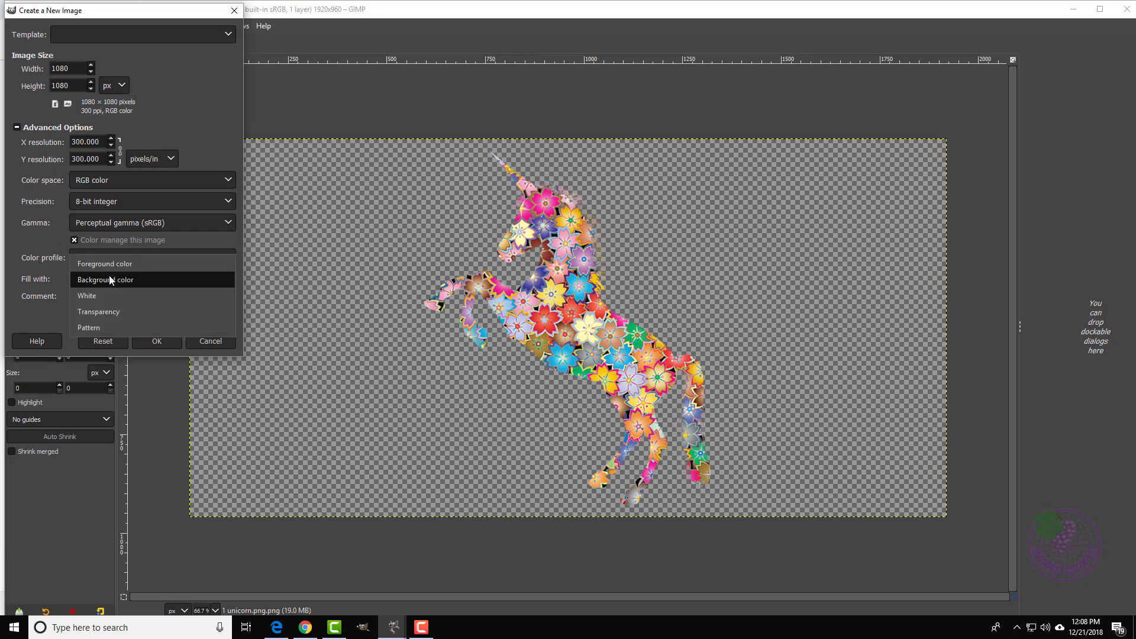
pyautogui.click(98, 313)
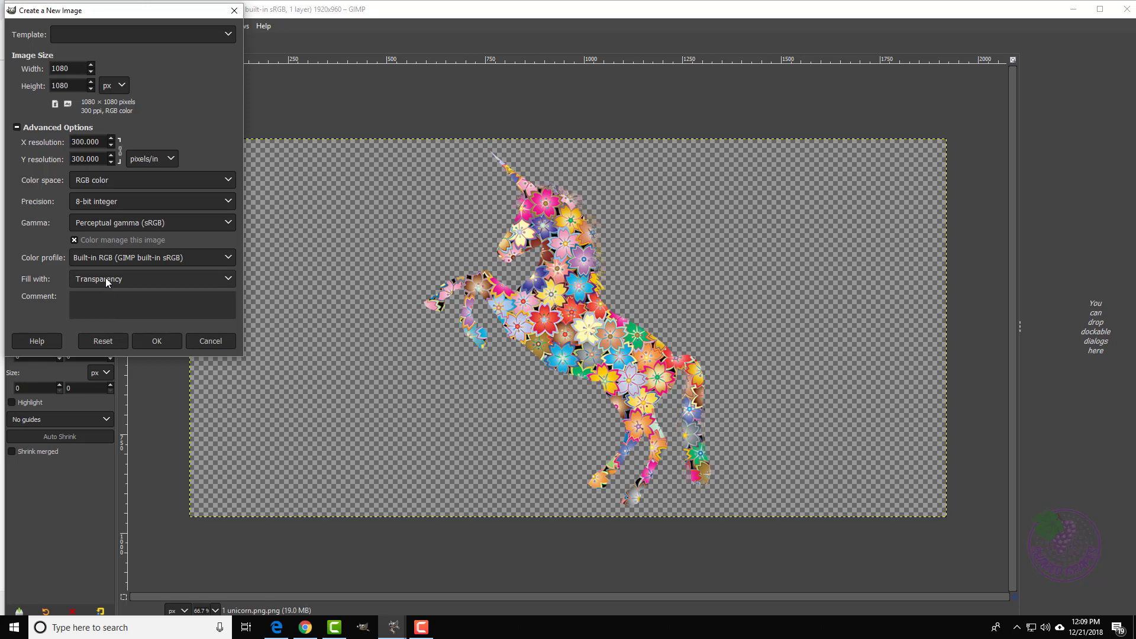
# Step: Create the square canvas, then cut the unicorn from the PNG and paste it in
pyautogui.click(160, 342)
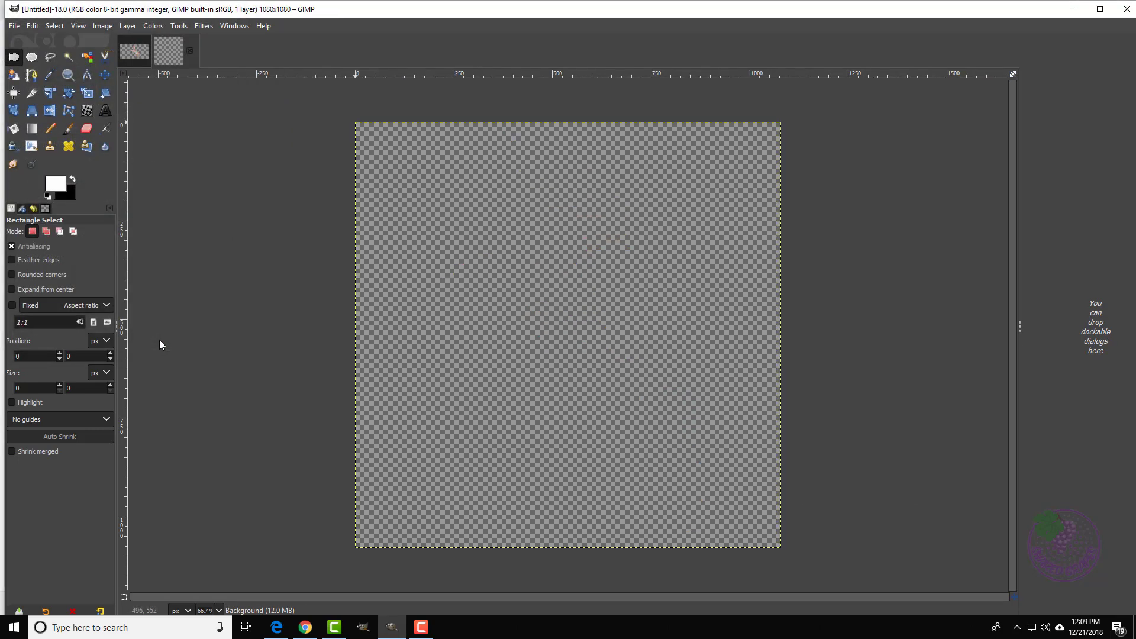
pyautogui.click(138, 49)
pyautogui.click(35, 29)
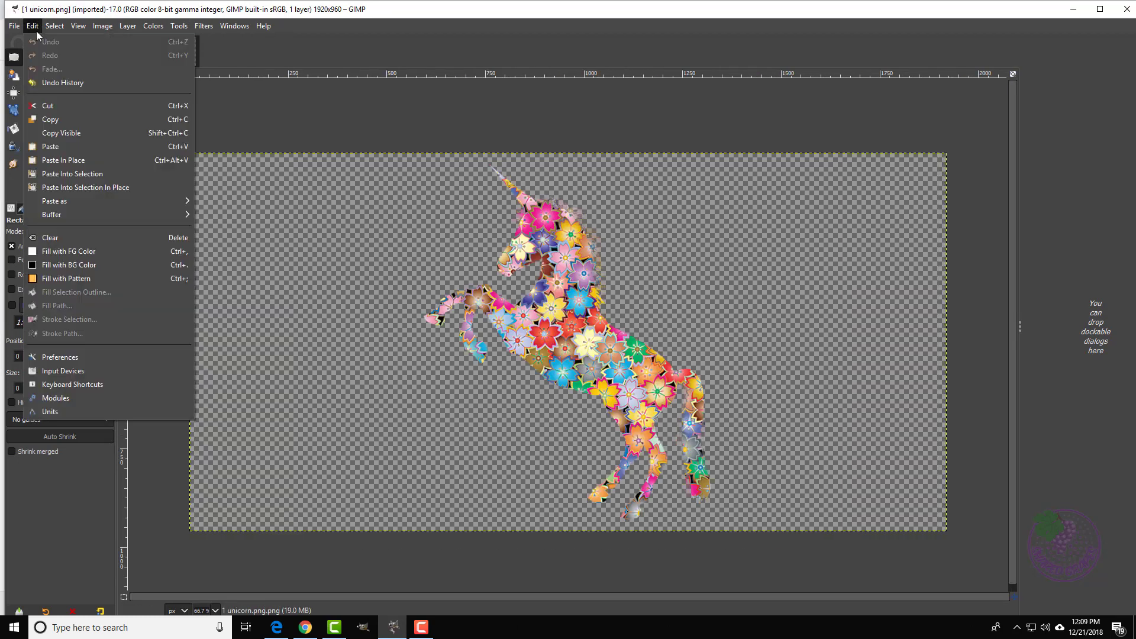
pyautogui.click(56, 111)
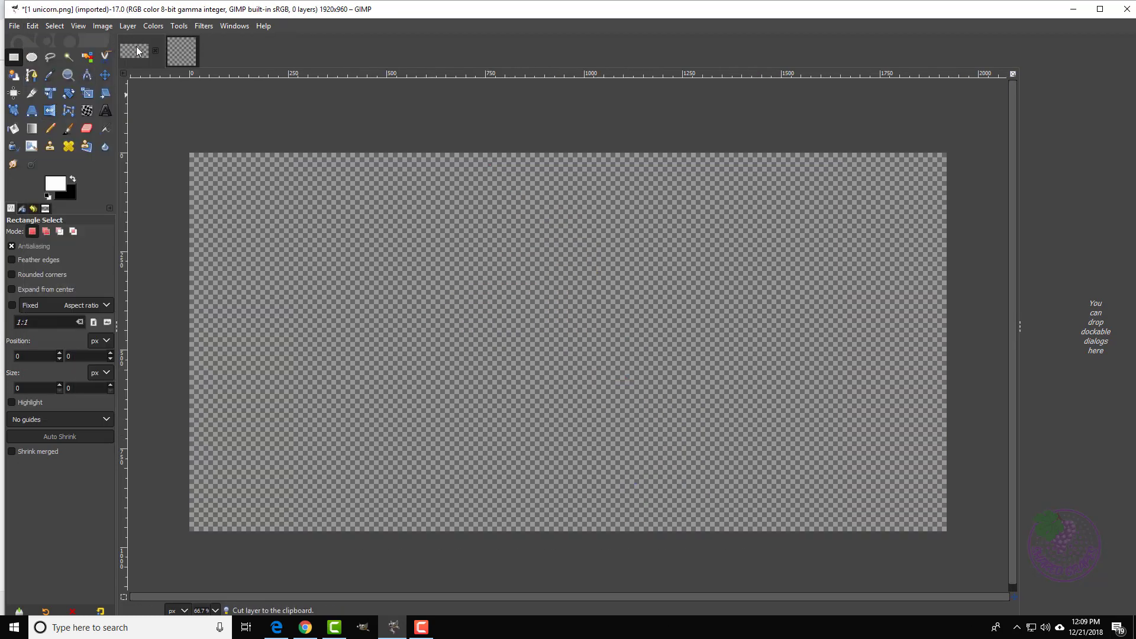
pyautogui.click(182, 51)
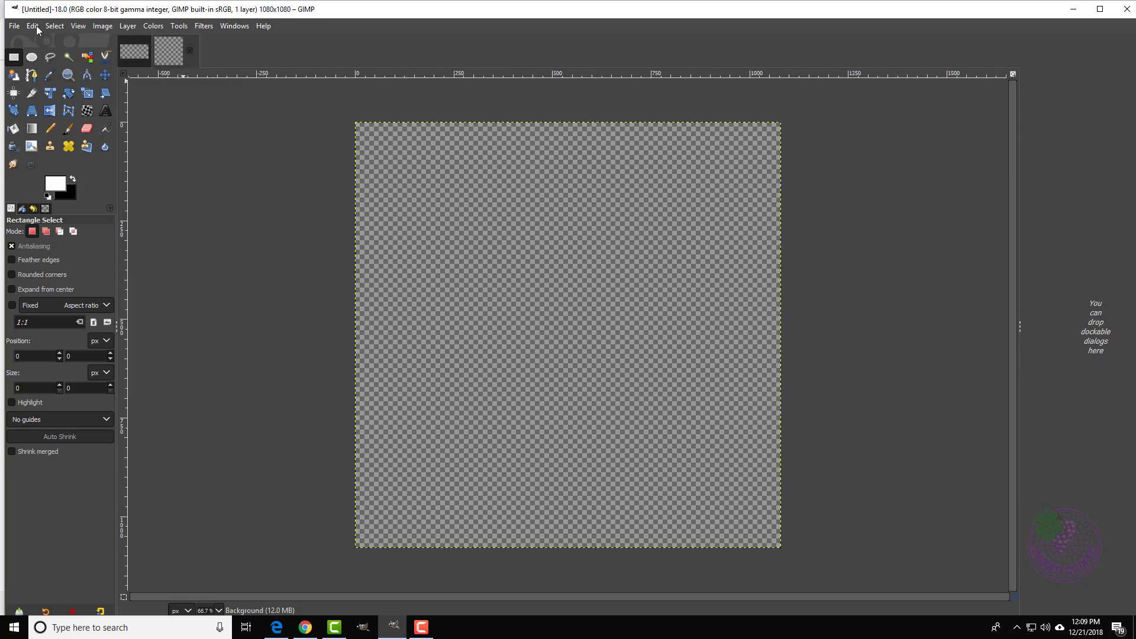
pyautogui.click(32, 25)
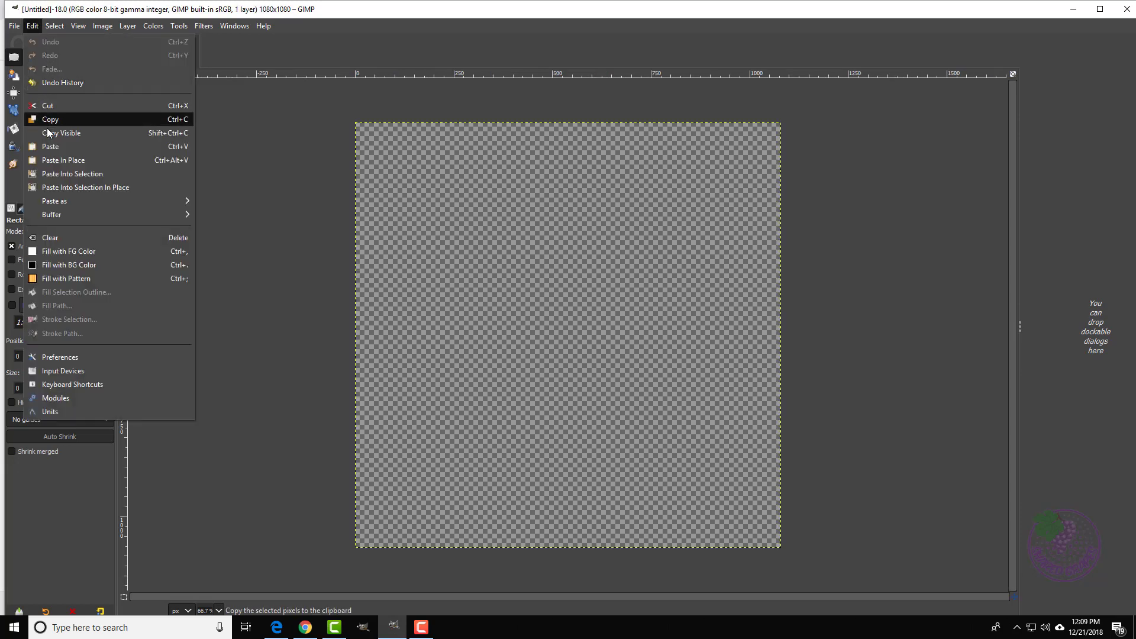
pyautogui.click(50, 147)
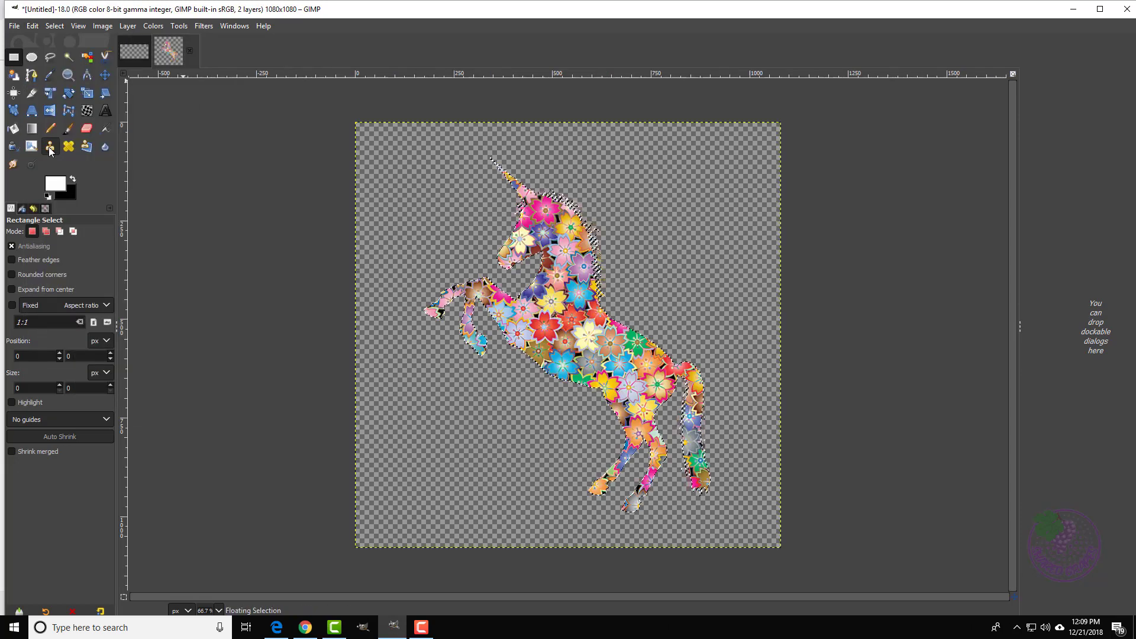
# Step: Export the image to the home folder as '1 unicorn instagram 3.png' with default PNG settings
pyautogui.click(13, 25)
pyautogui.click(35, 210)
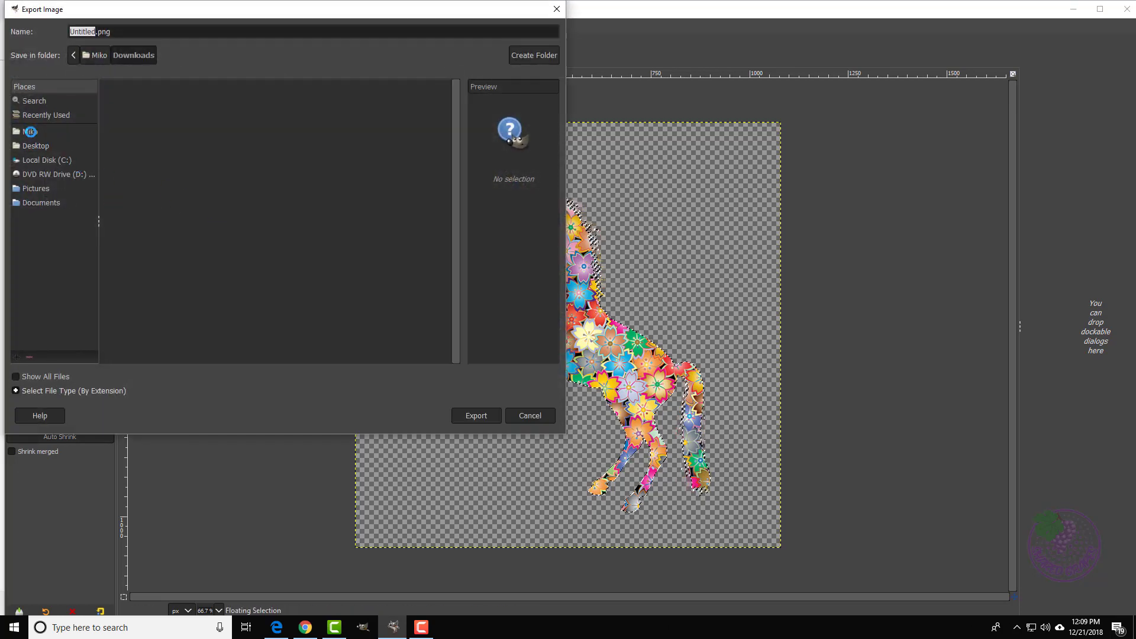
pyautogui.click(29, 132)
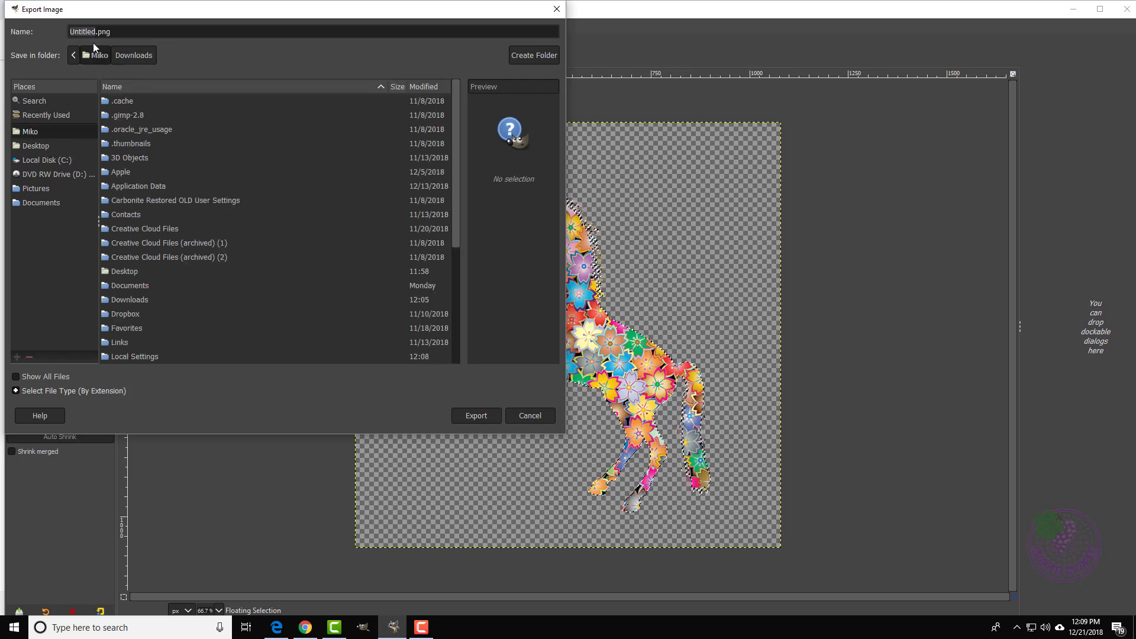
pyautogui.write('1unicorn instagram 3')
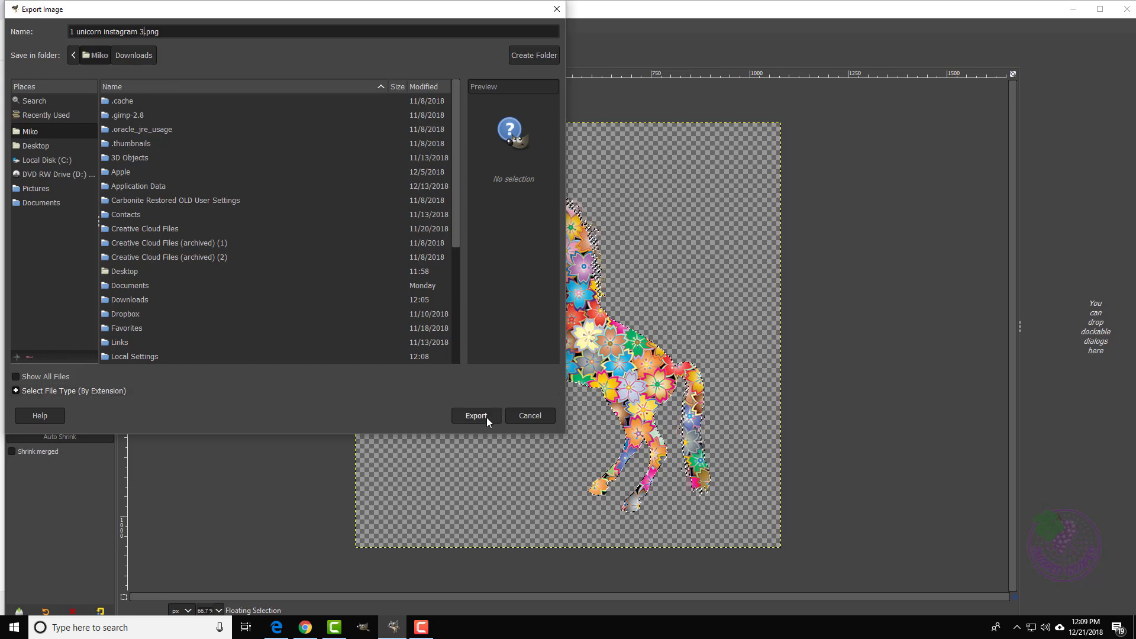
pyautogui.click(486, 417)
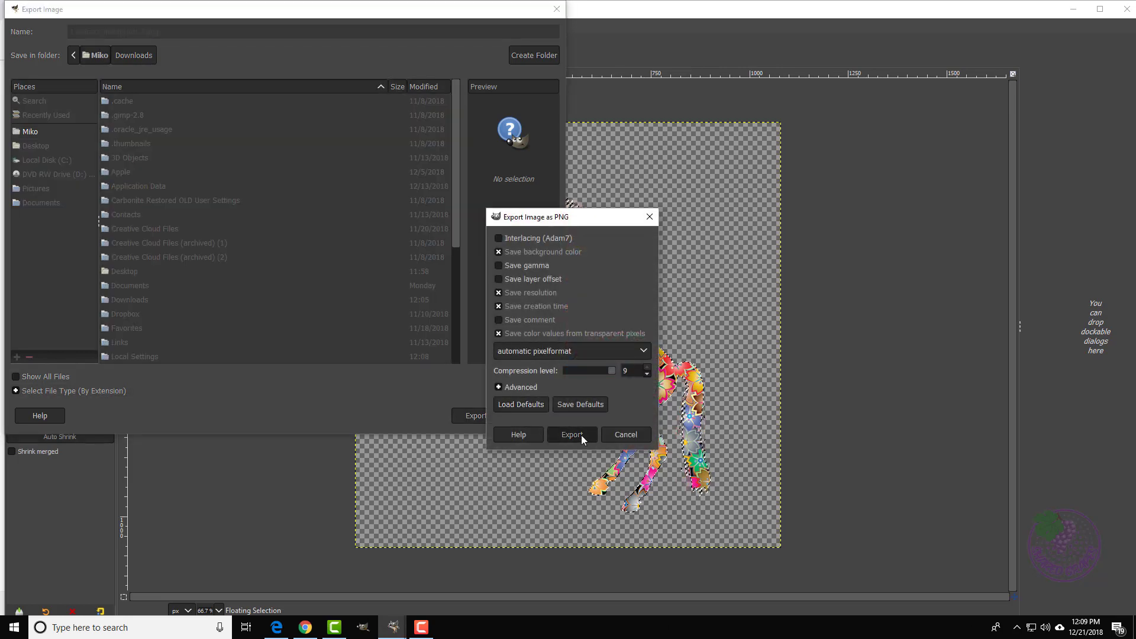
pyautogui.click(582, 435)
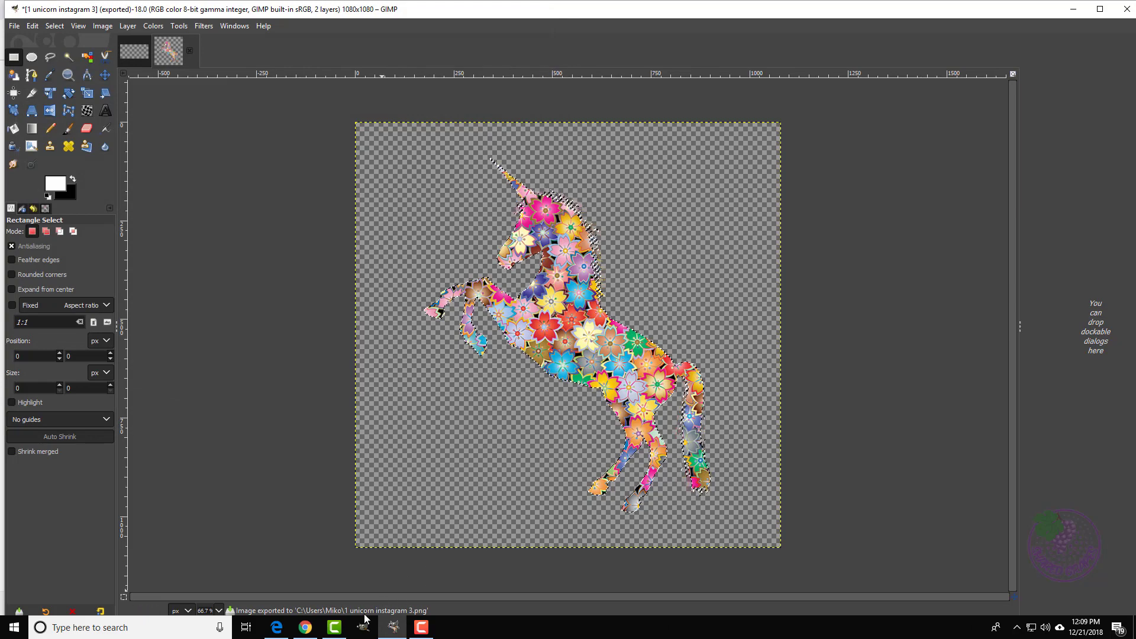
# Step: Switch to the Chrome browser window from the taskbar
pyautogui.click(305, 627)
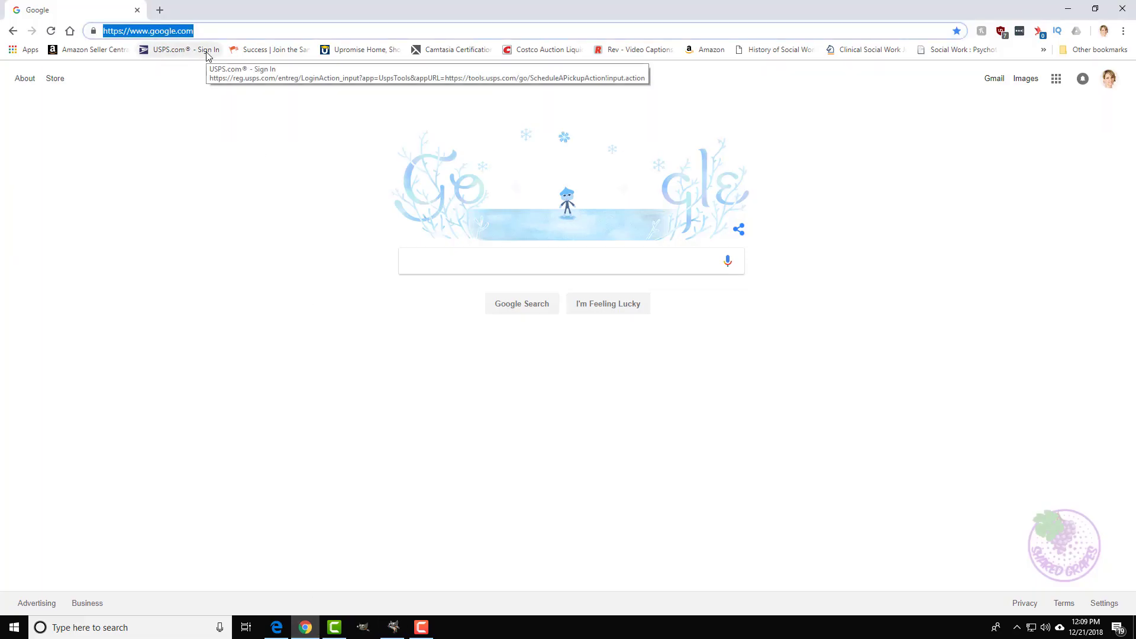
pyautogui.write('instagram')
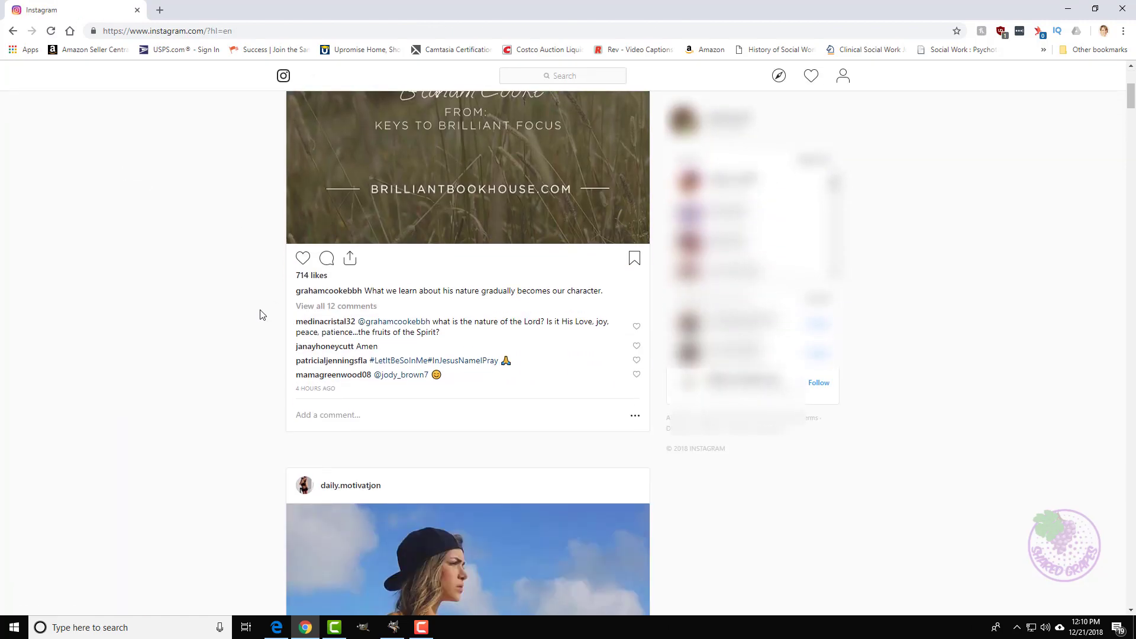
# Step: Turn on DevTools device view and reload Instagram from a fresh 'instagram' search
pyautogui.hotkey('ctrl', 'shift', 'i')
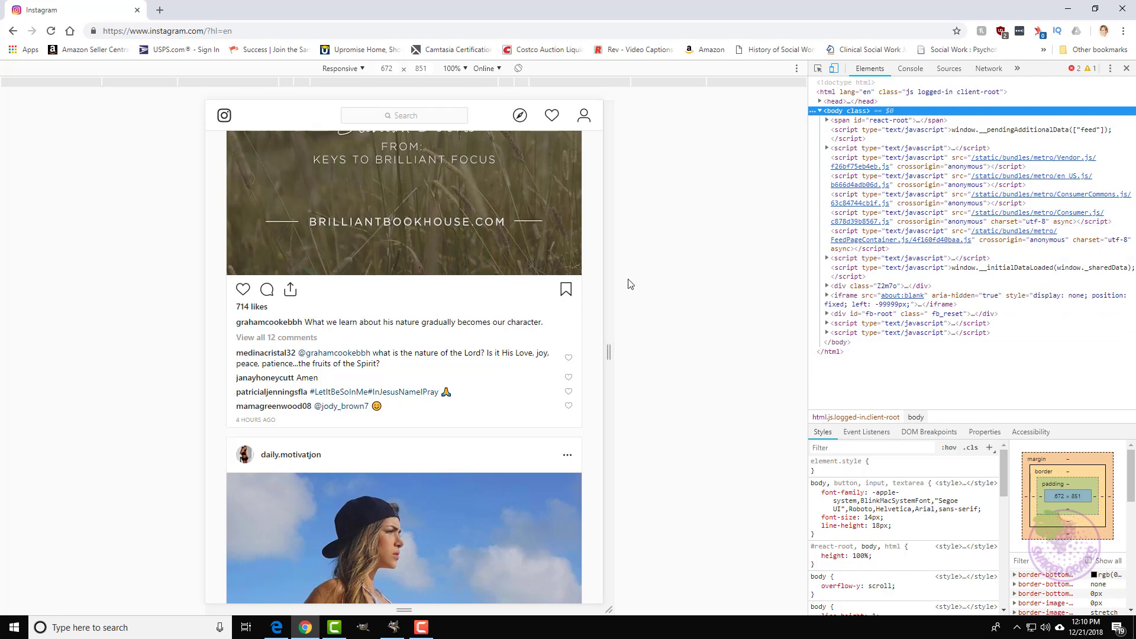
pyautogui.scroll(1, 385, 253)
pyautogui.scroll(2, 355, 223)
pyautogui.scroll(1, 358, 226)
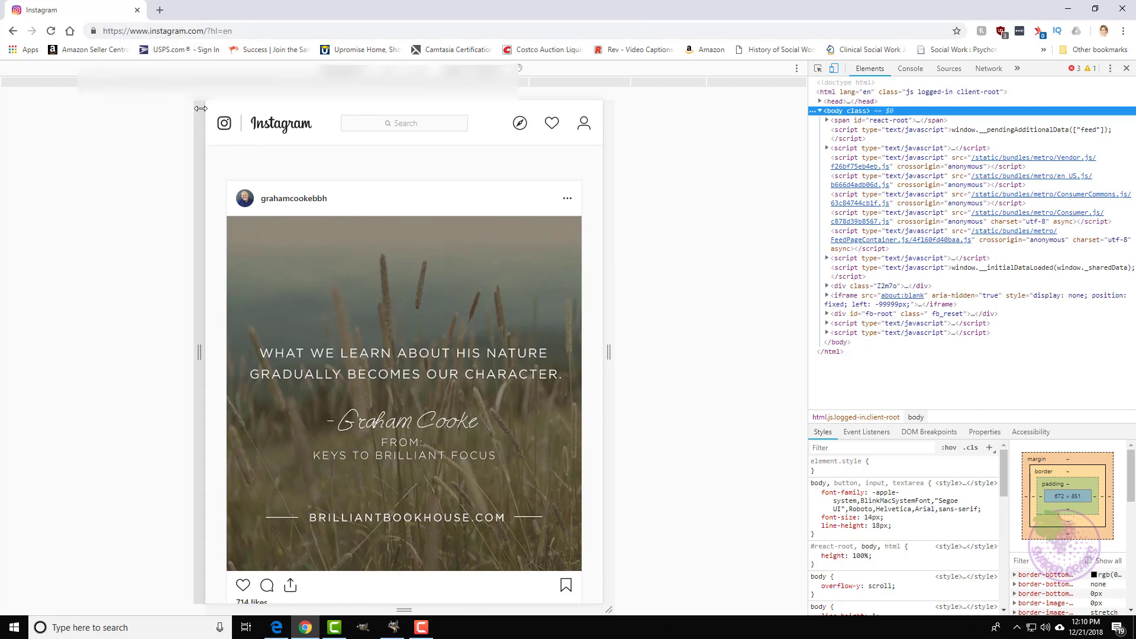
pyautogui.click(245, 27)
pyautogui.write('in')
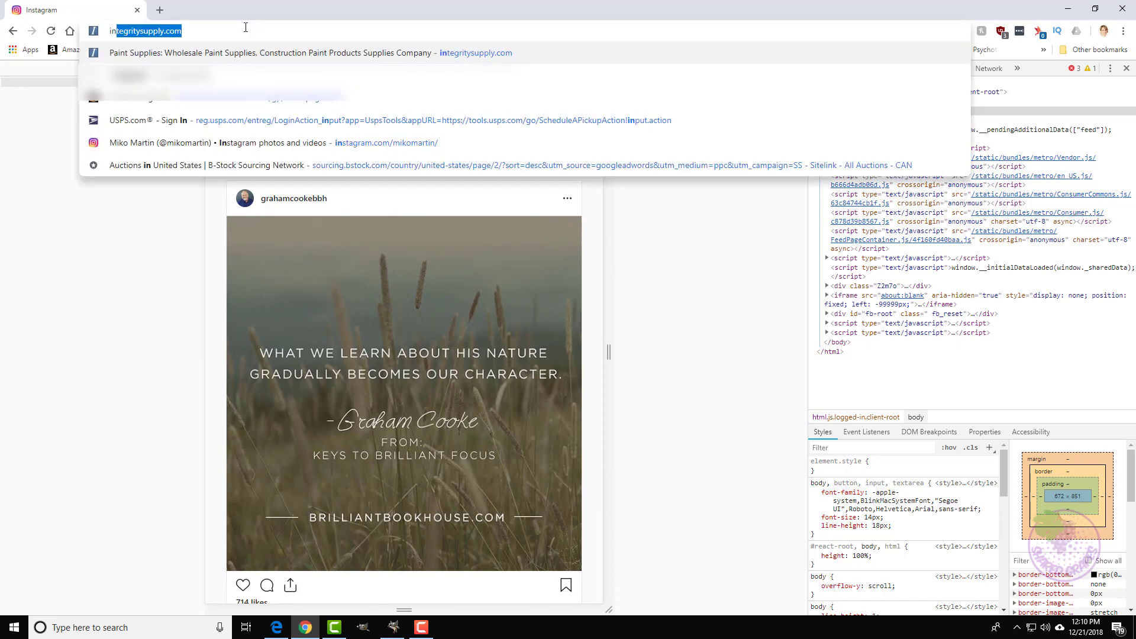
pyautogui.write('st')
pyautogui.press('Return')
pyautogui.click(230, 212)
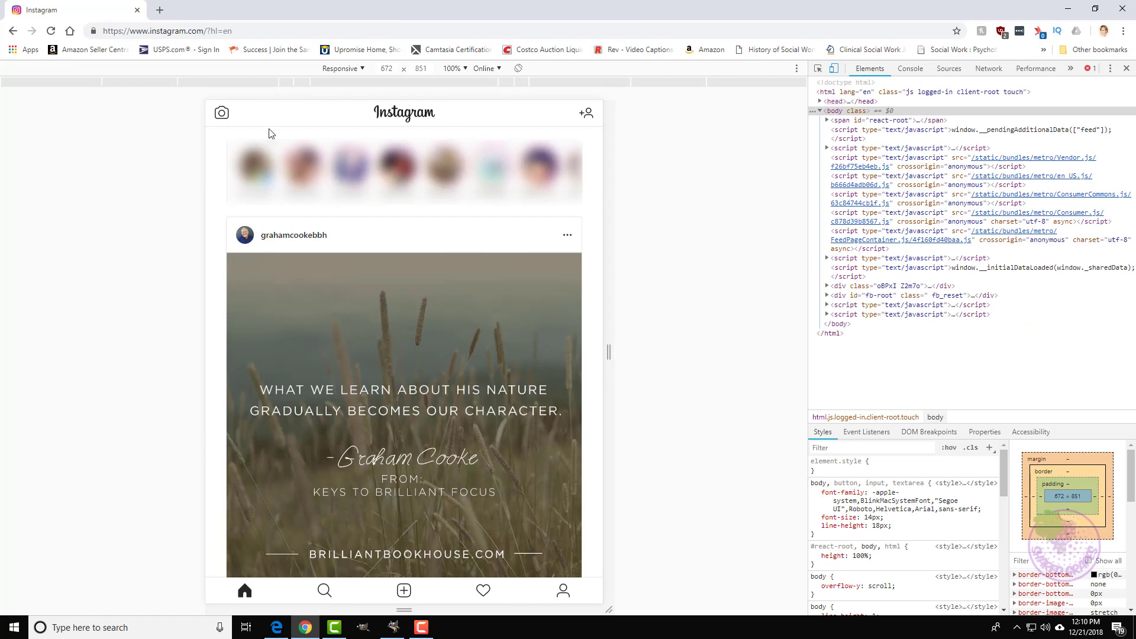
pyautogui.scroll(-1, 457, 436)
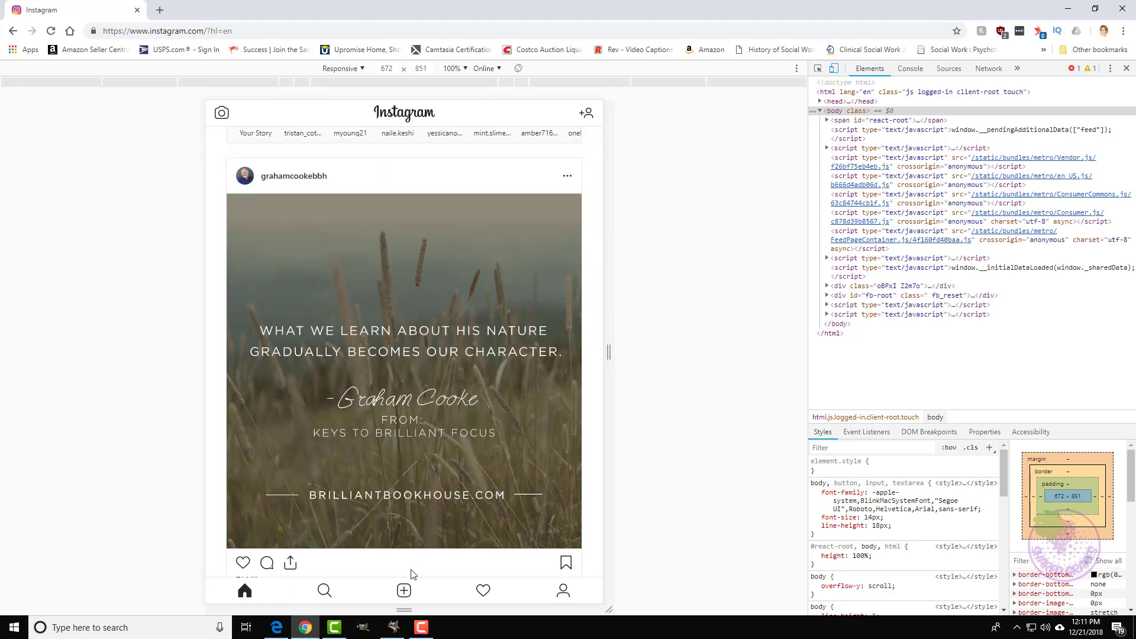
# Step: Upload '1 unicorn.png' from Downloads to a new post, listing All Files
pyautogui.click(404, 592)
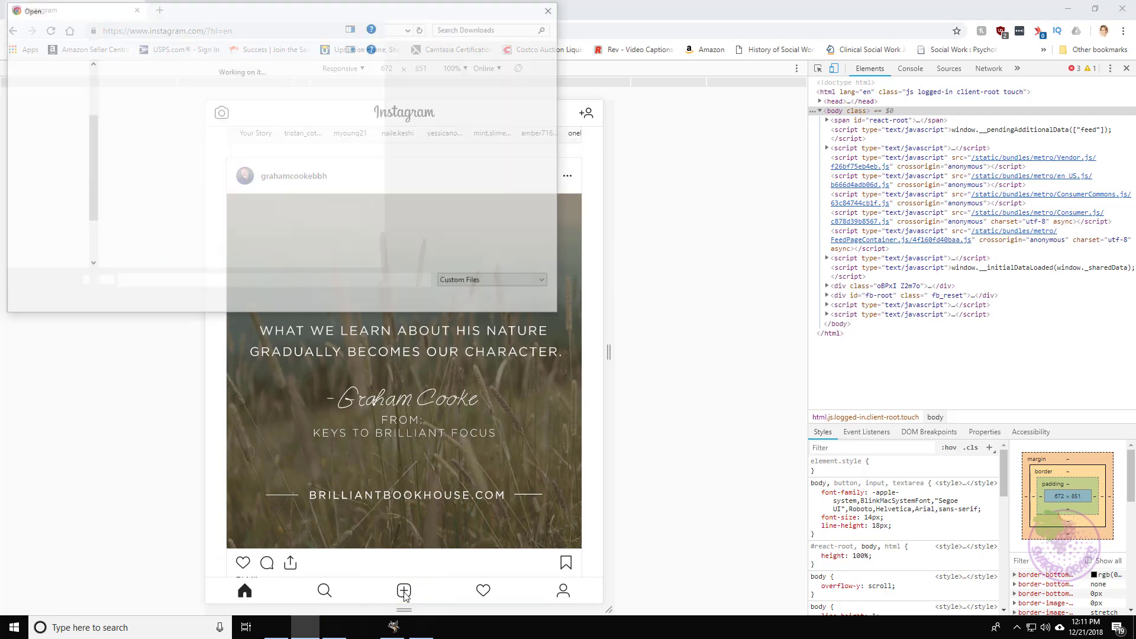
pyautogui.click(475, 283)
pyautogui.click(463, 304)
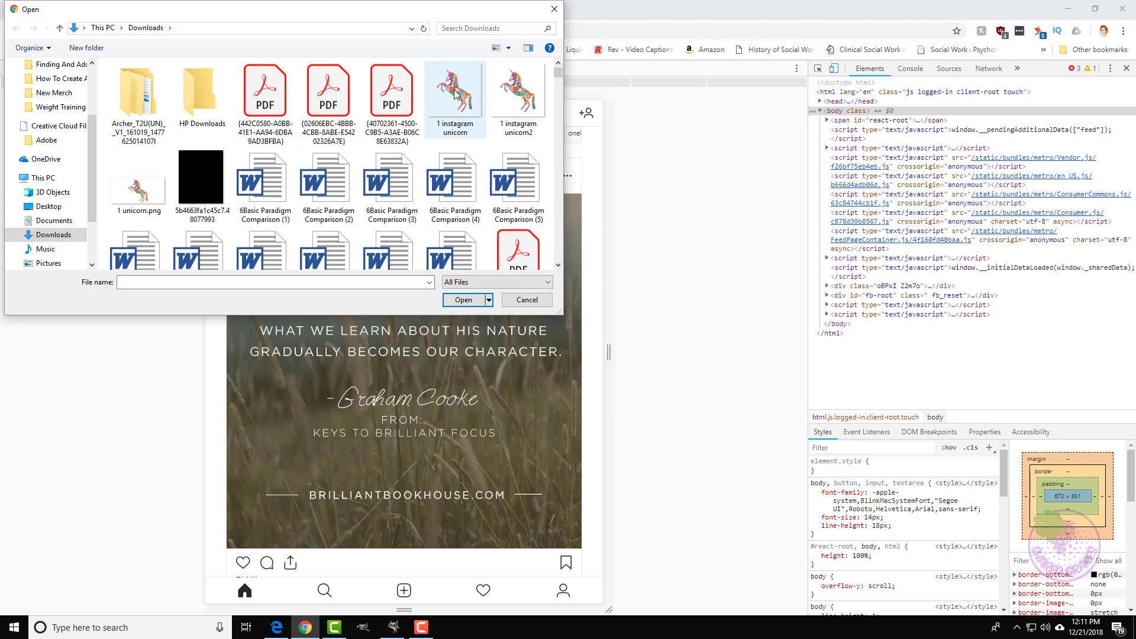
pyautogui.click(455, 95)
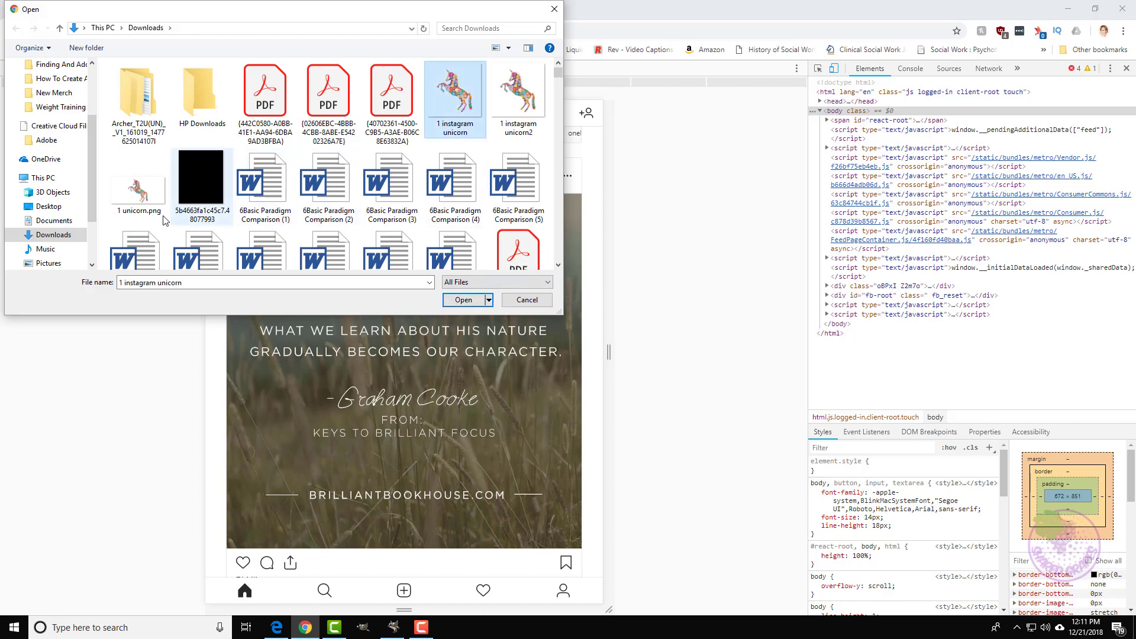
pyautogui.click(151, 193)
pyautogui.click(462, 302)
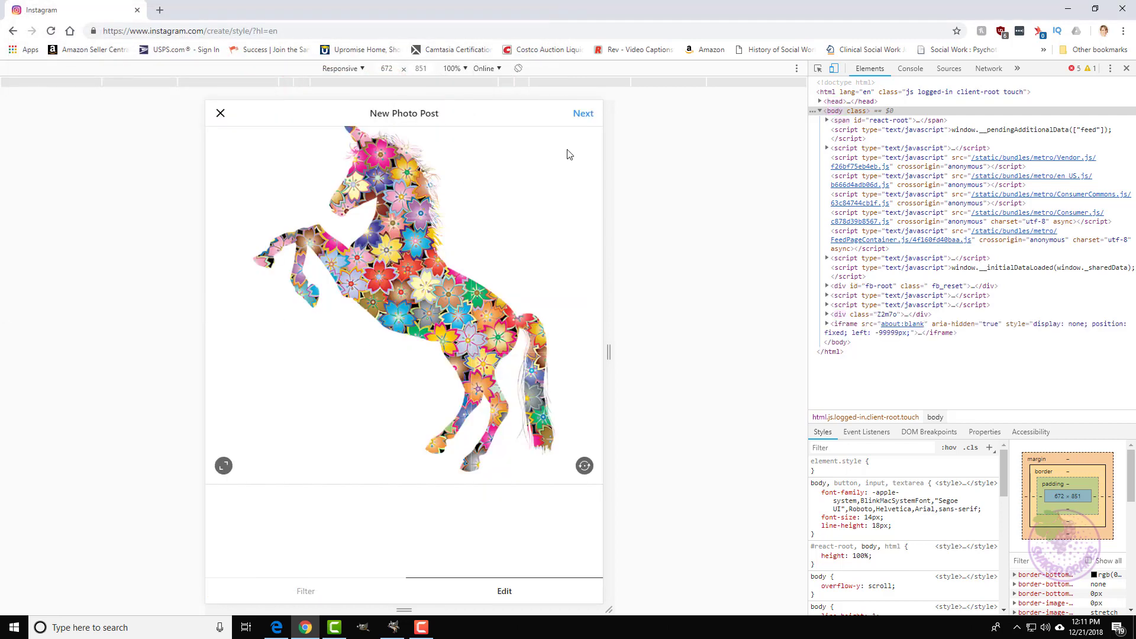
pyautogui.click(588, 116)
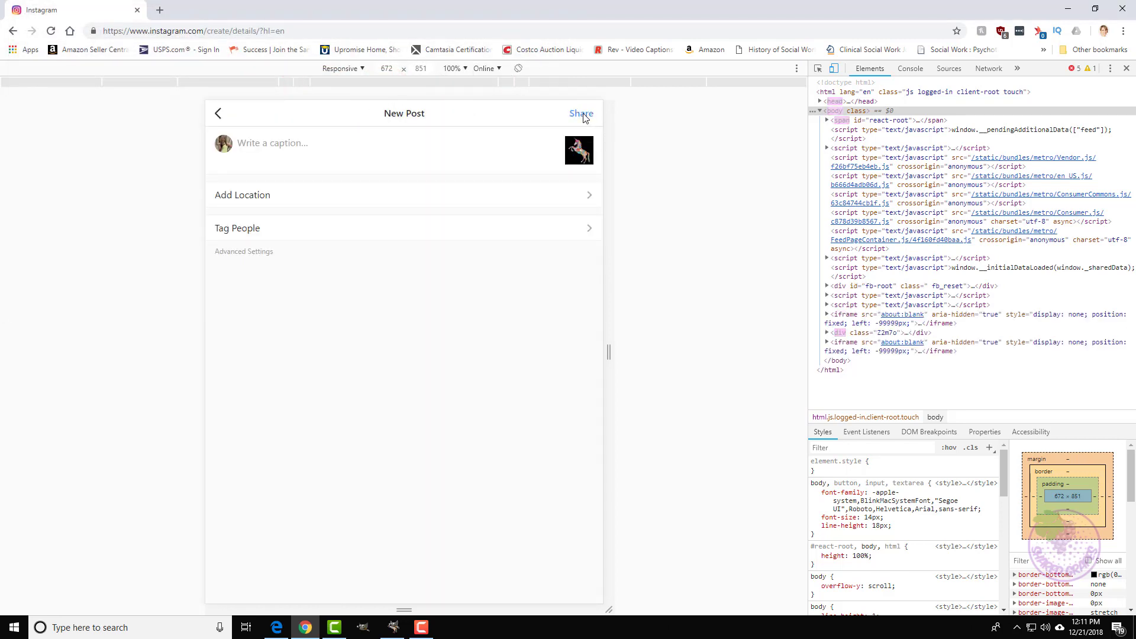
pyautogui.click(221, 112)
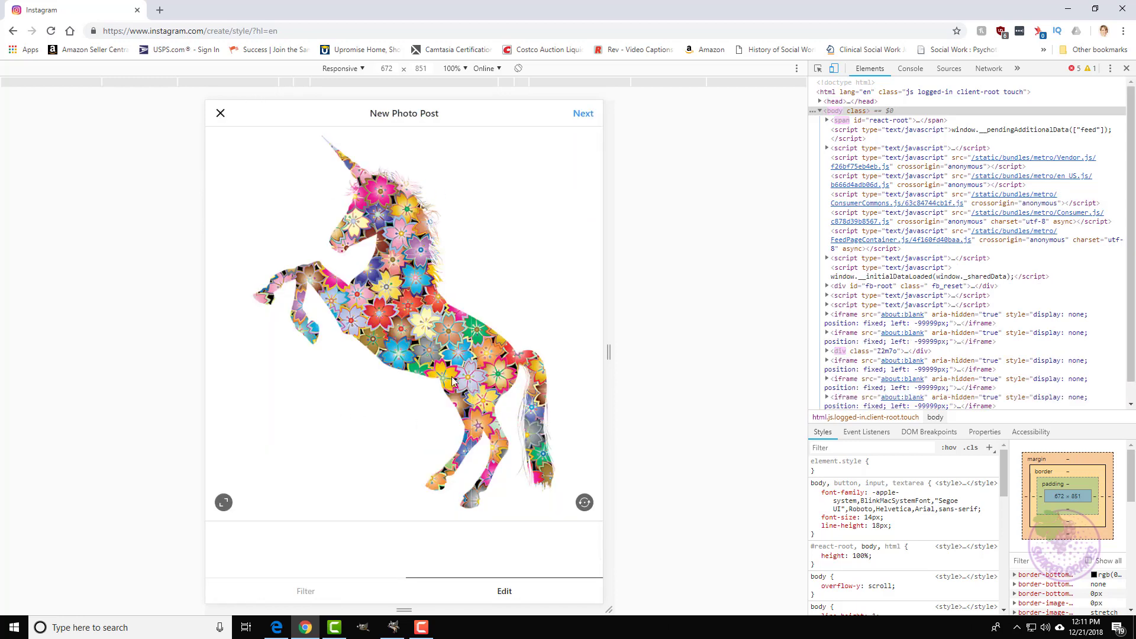
pyautogui.click(585, 116)
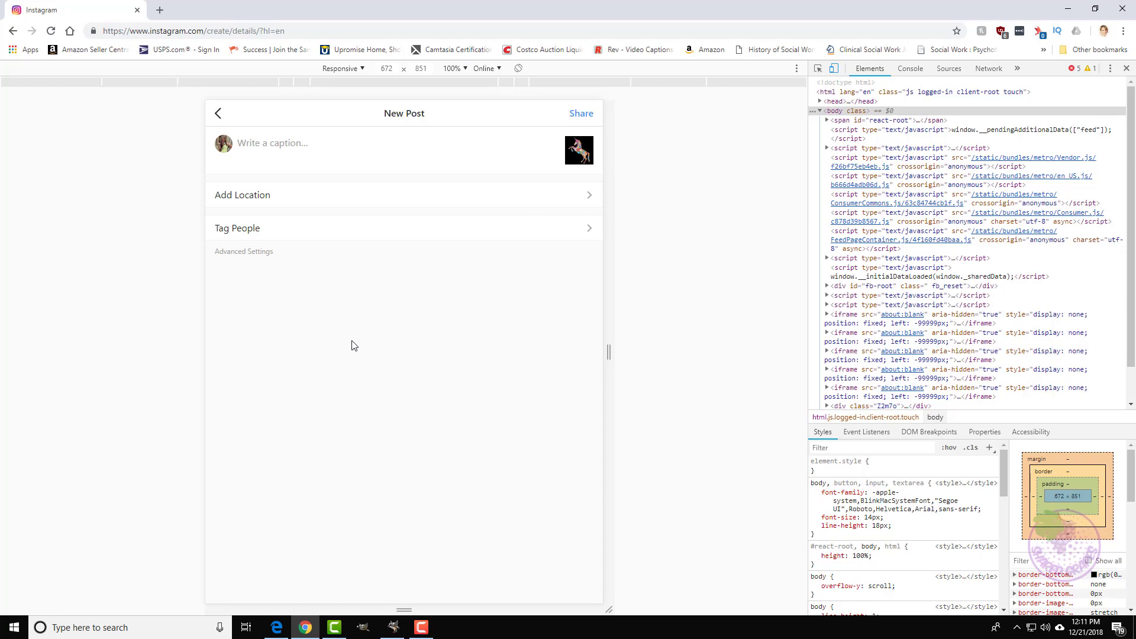
pyautogui.click(220, 114)
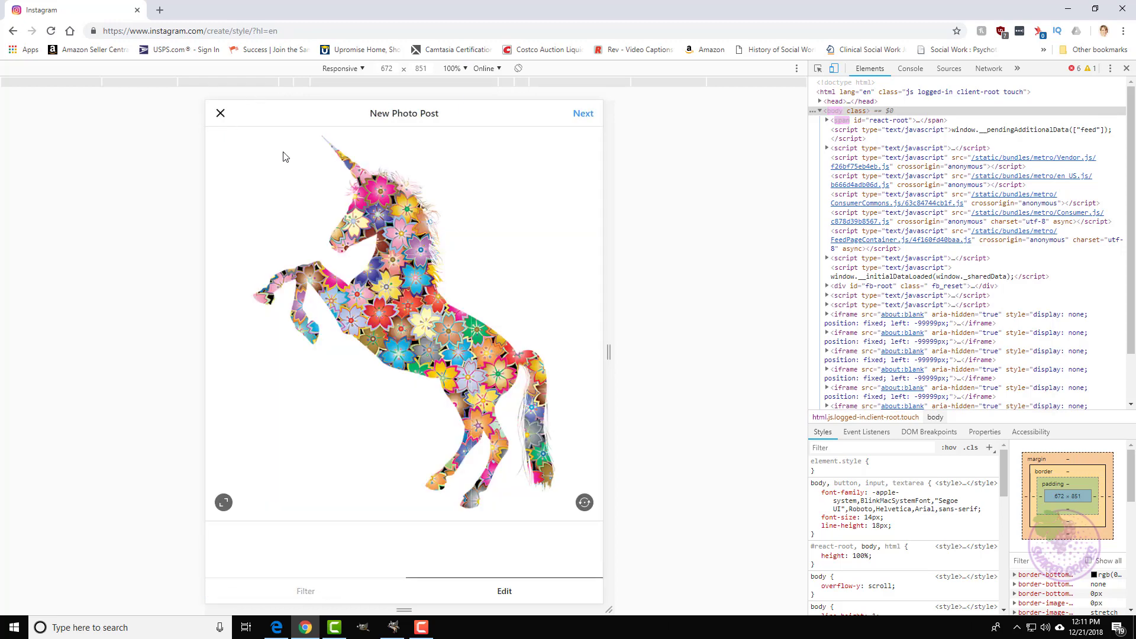
pyautogui.scroll(-2, 473, 321)
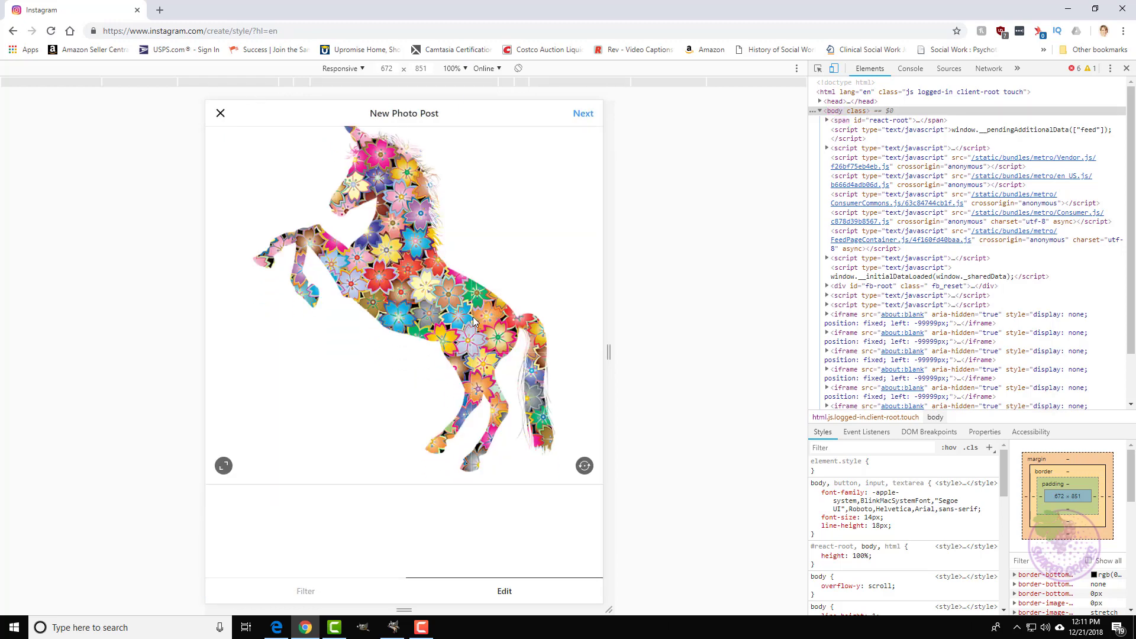